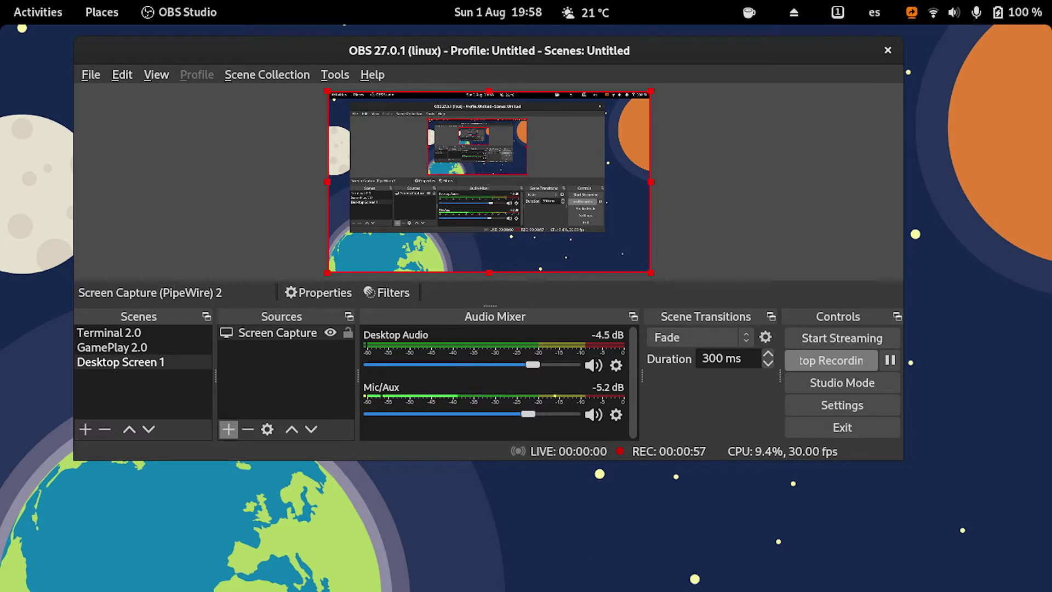
Open GNOME Settings from the system menu and move its window aside to uncover OBS.
click(967, 12)
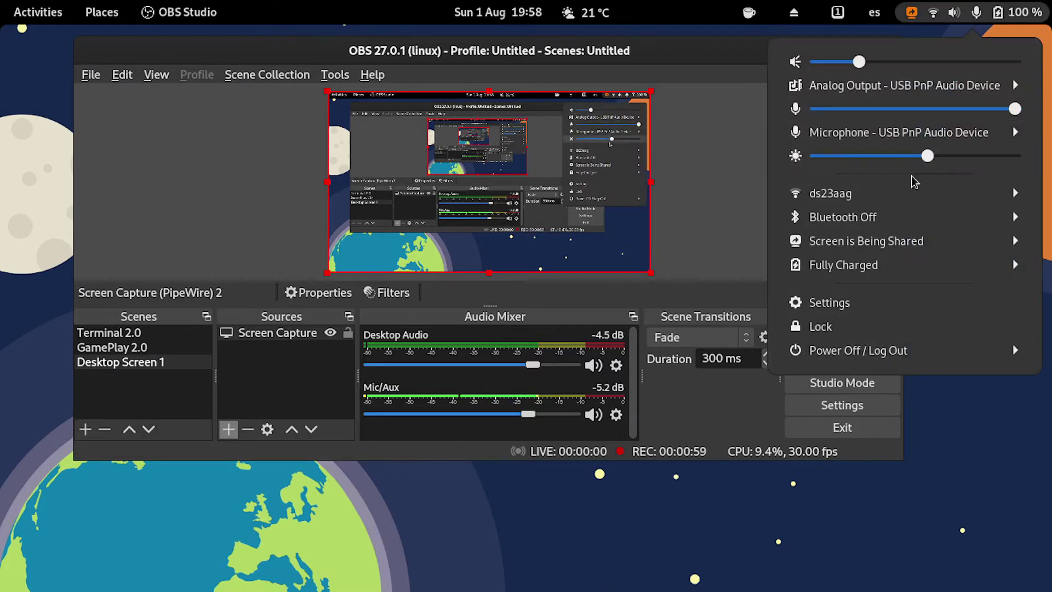
click(858, 302)
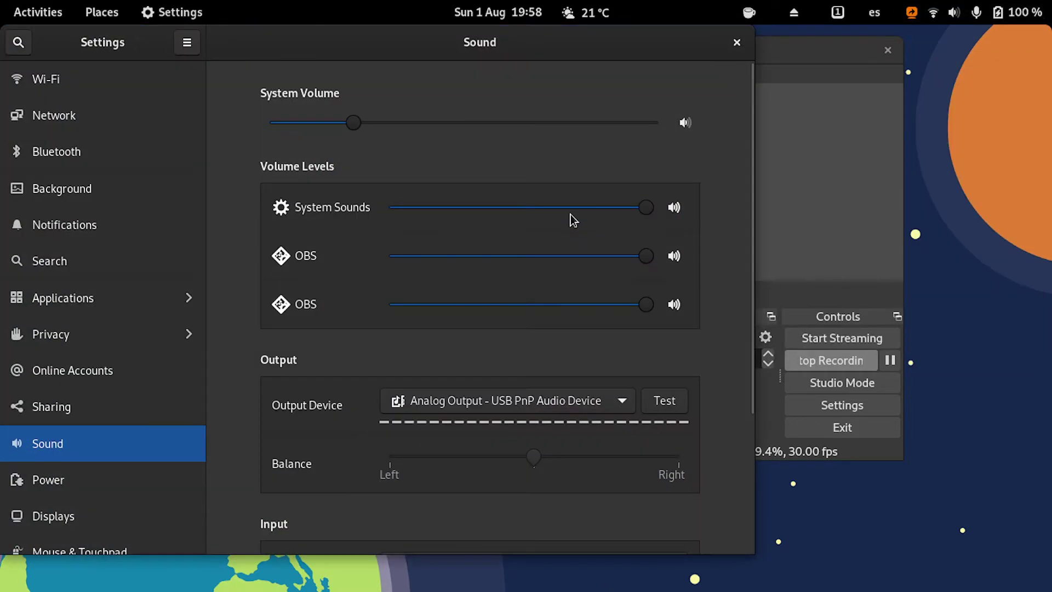
drag(460, 45, 585, 61)
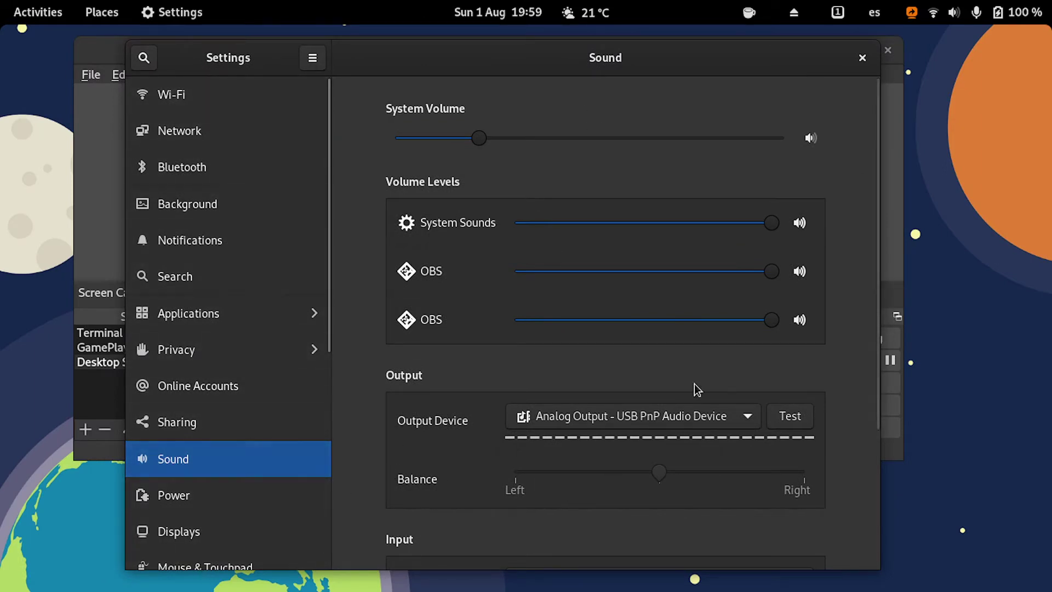
In the Sound panel, choose 'Microphone - USB PnP Audio Device' as the Input Device.
drag(879, 343, 895, 524)
click(663, 395)
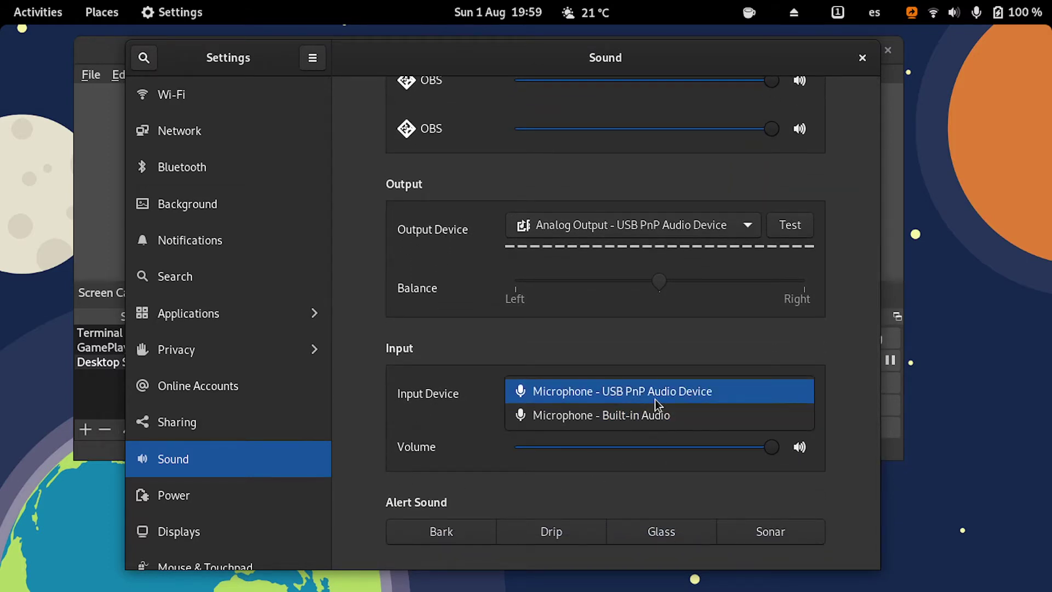
click(656, 399)
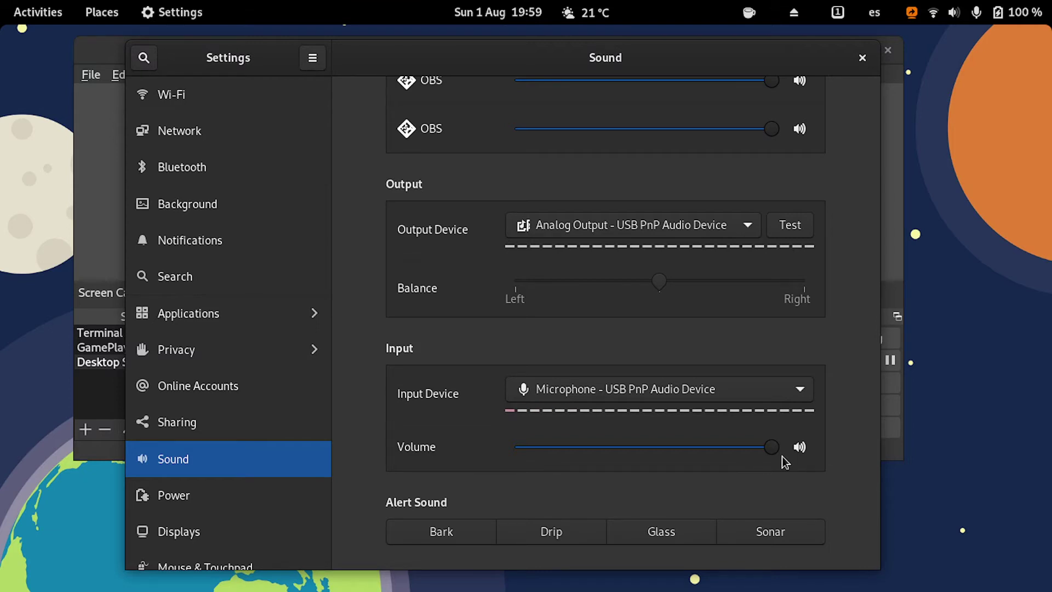
Close Settings and type 'sudo dnf install pavucontrol' in a new terminal.
click(868, 59)
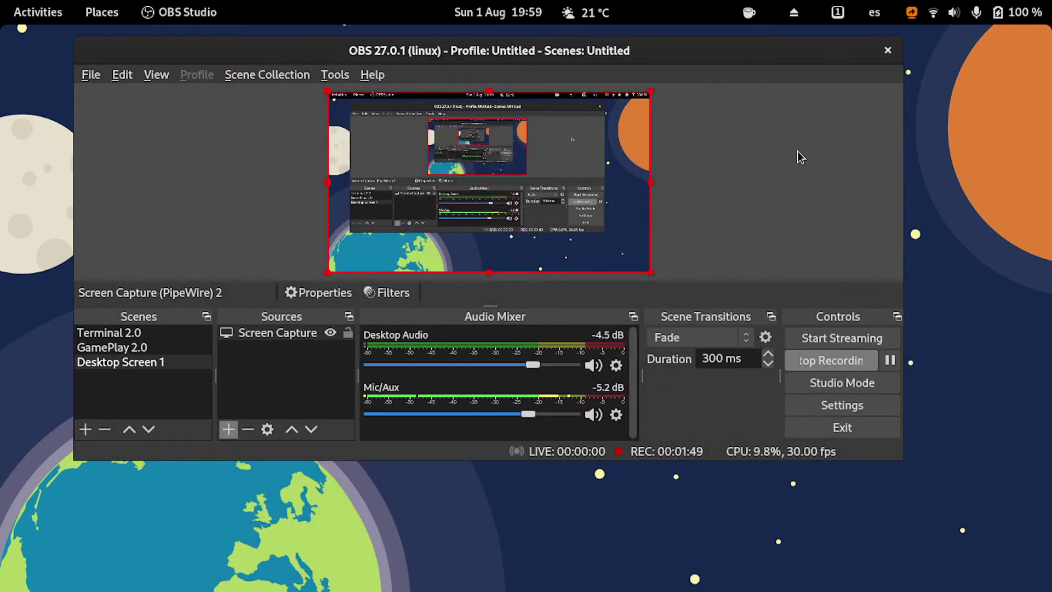
key(ctrl+alt+t)
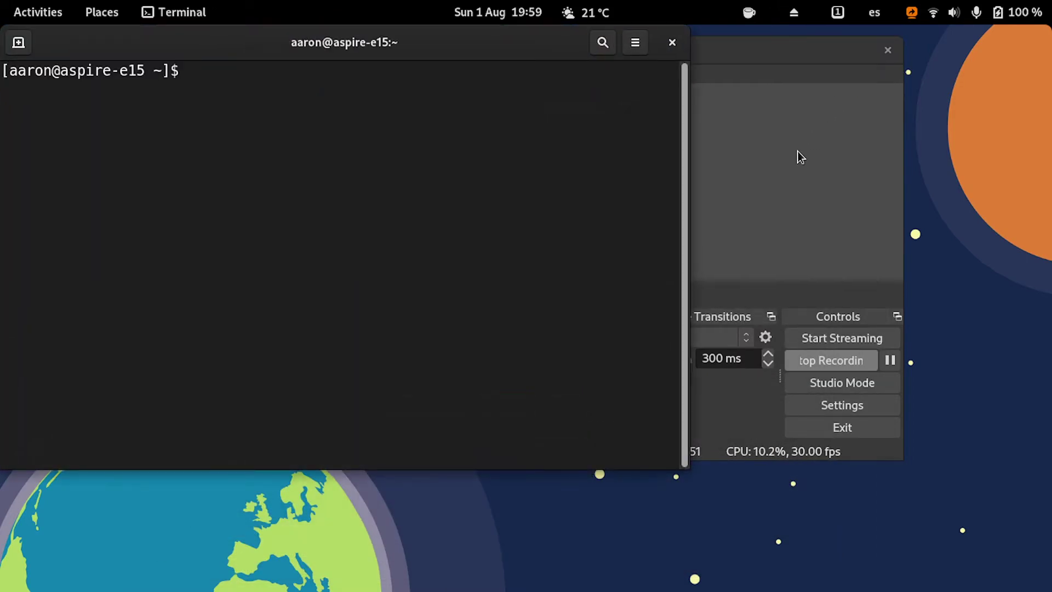
text(sudo dnf insta)
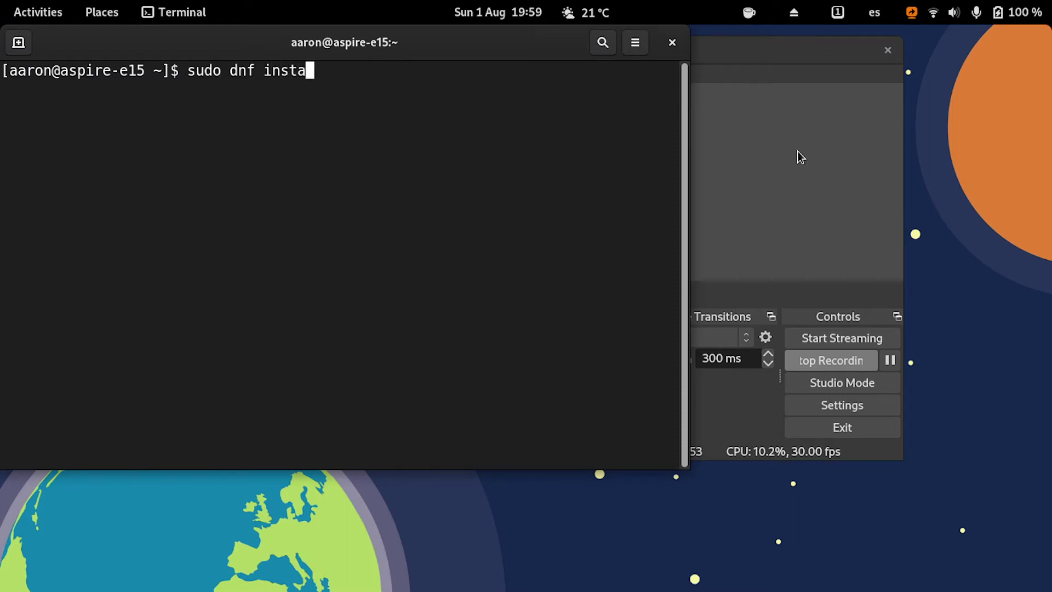
text(ll pavucontr)
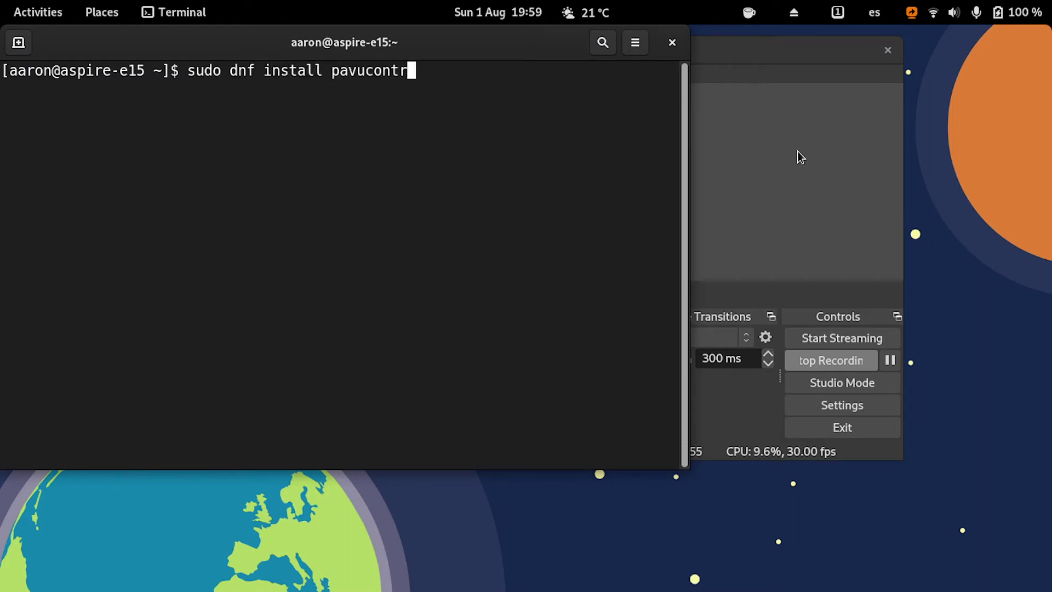
text(ol)
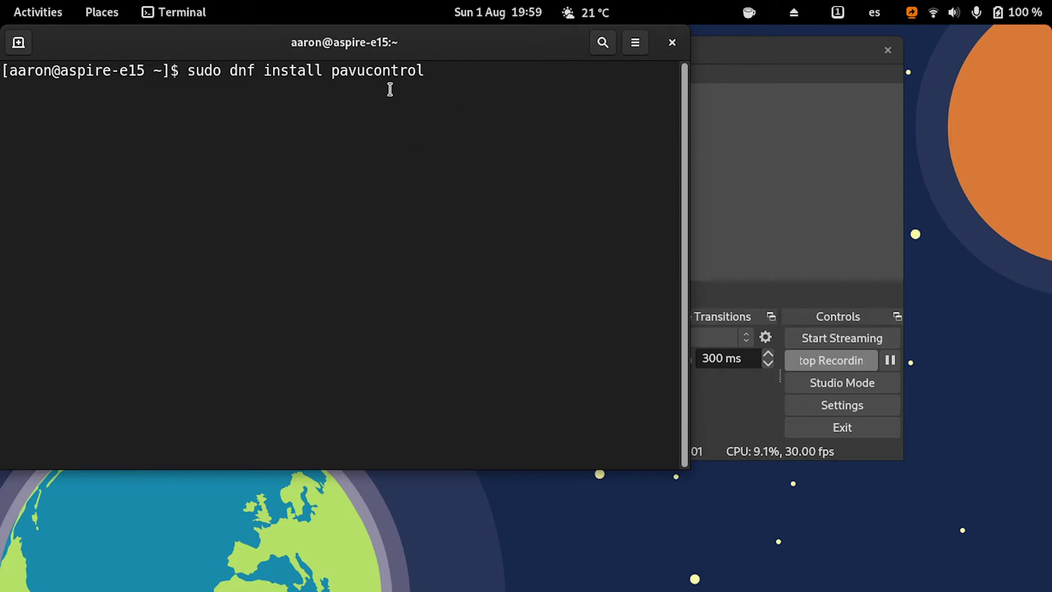
Close the terminal, launch PulseAudio Volume Control from a 'pava' search, and show Input Devices.
click(673, 42)
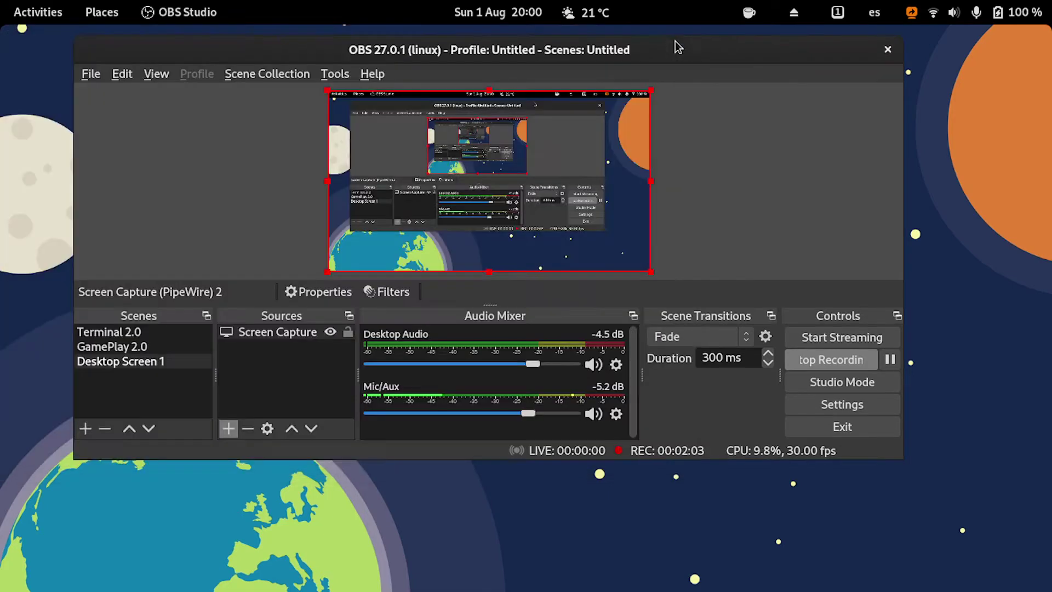
click(15, 8)
text(pava)
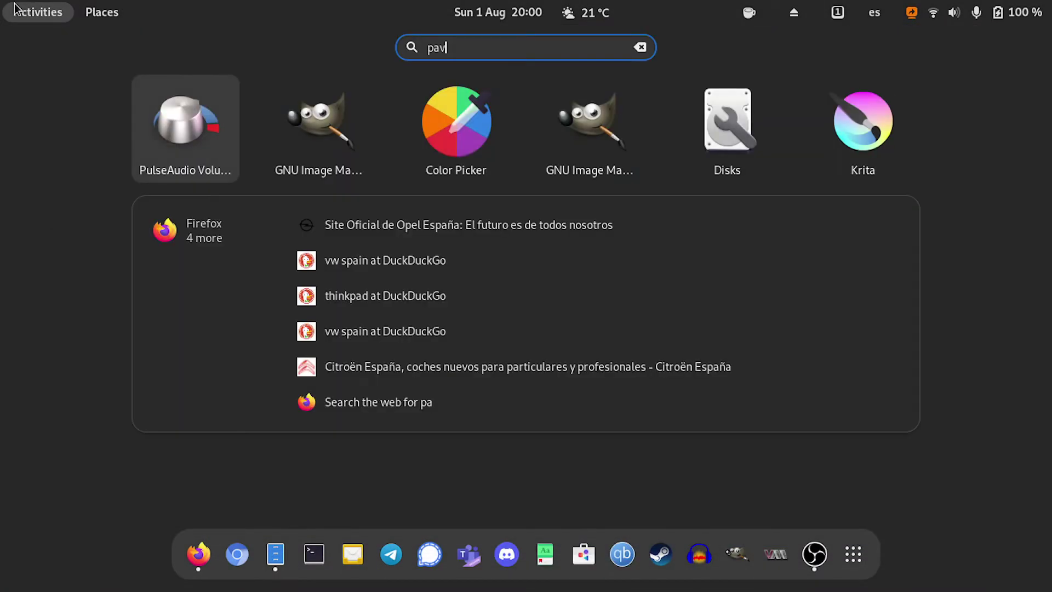
key(Return)
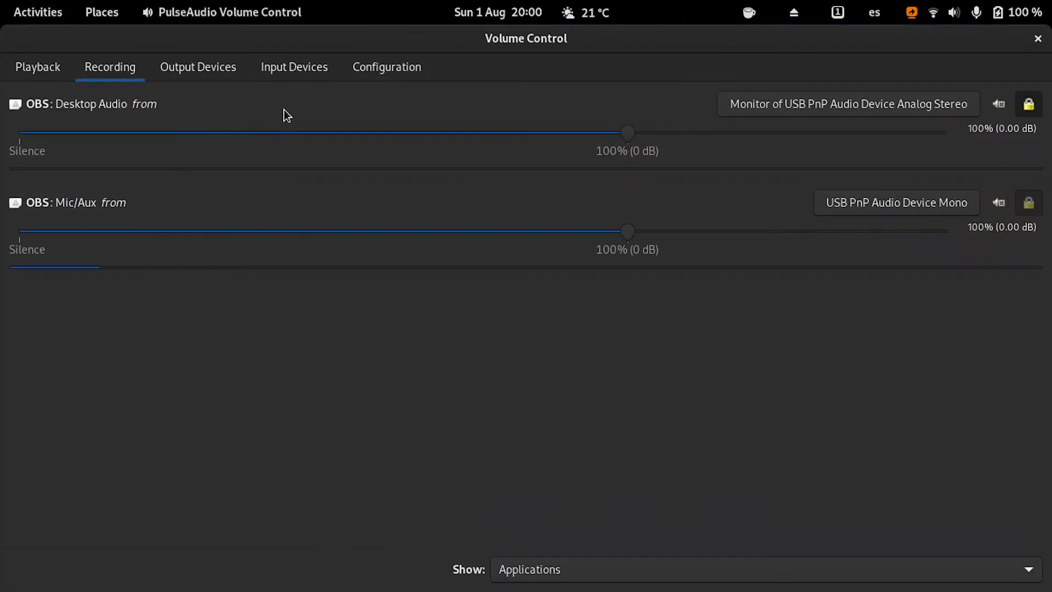
click(286, 76)
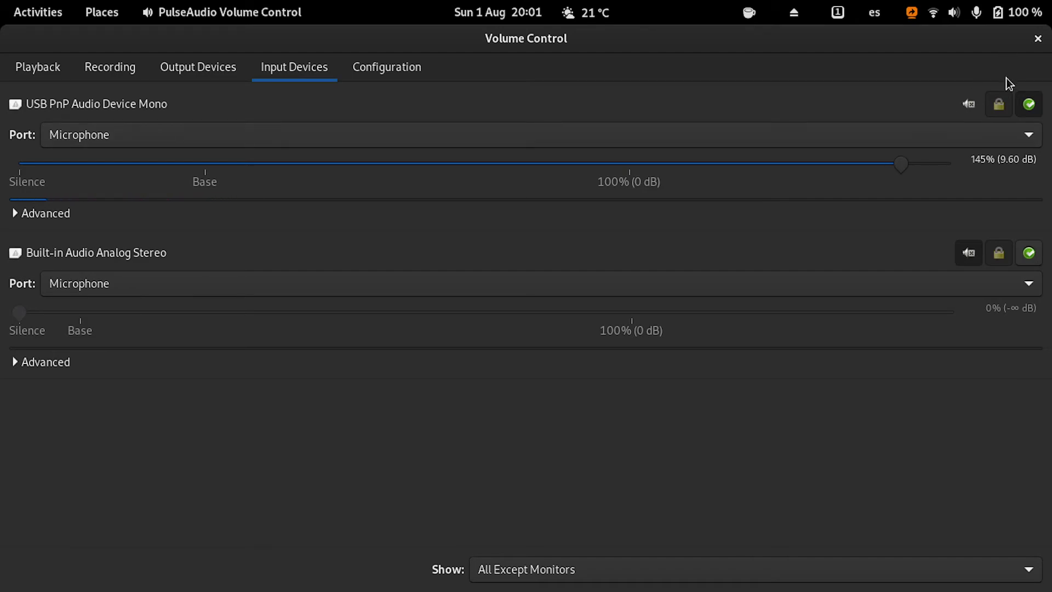
Close Volume Control, reposition OBS, and scroll the Mic/Aux fader to -5.0 dB.
click(1038, 39)
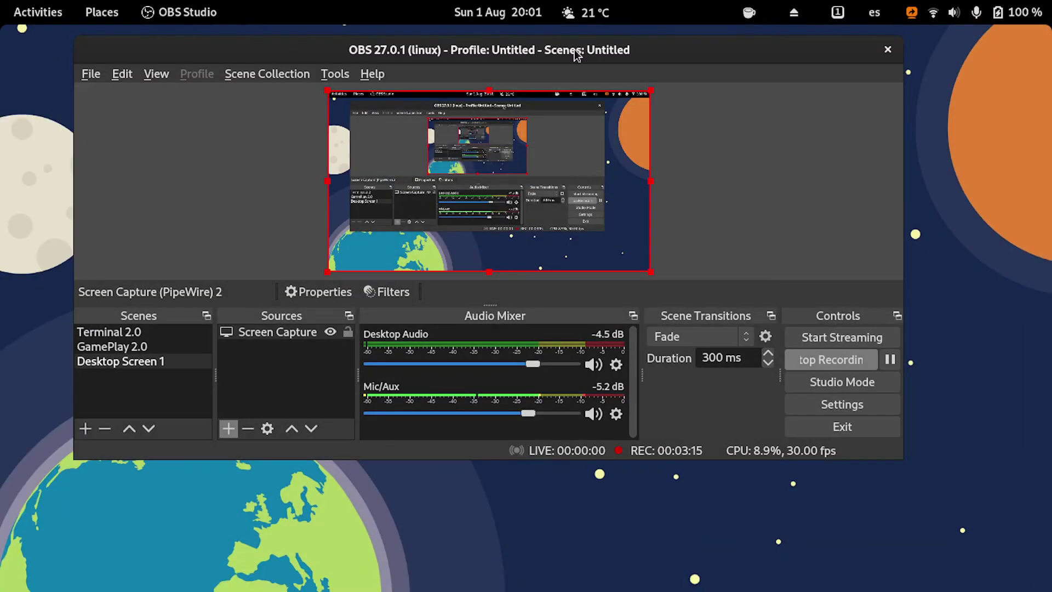
drag(579, 55, 617, 73)
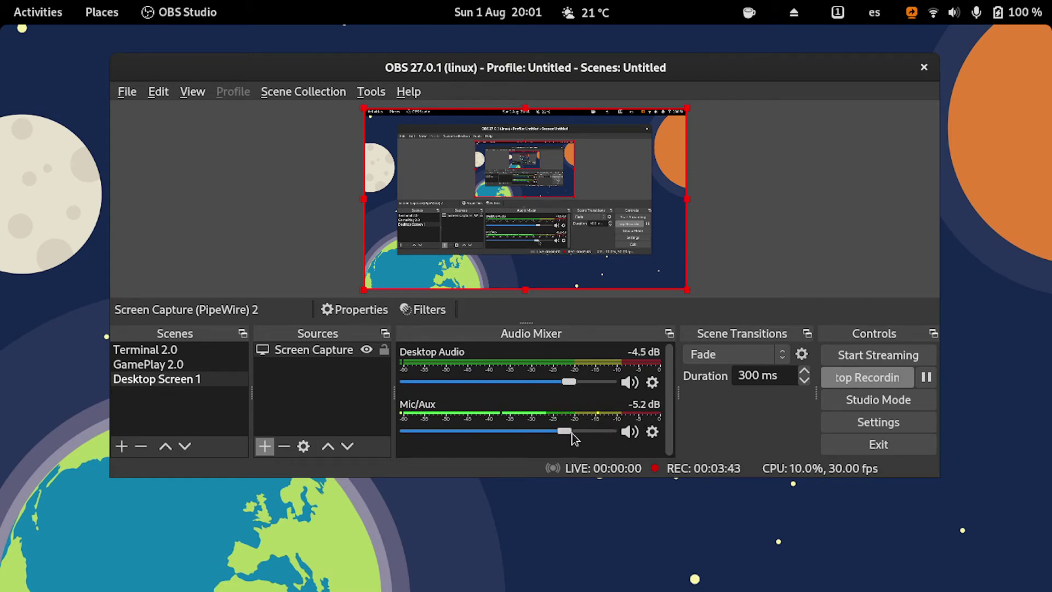
scroll(572, 434, up, 3)
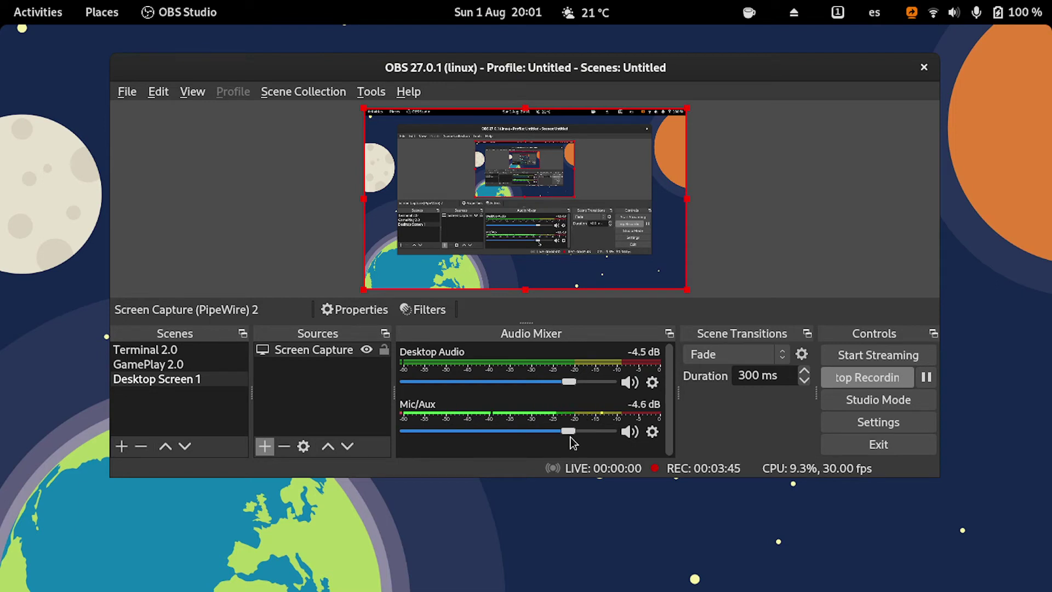
scroll(568, 433, down, 2)
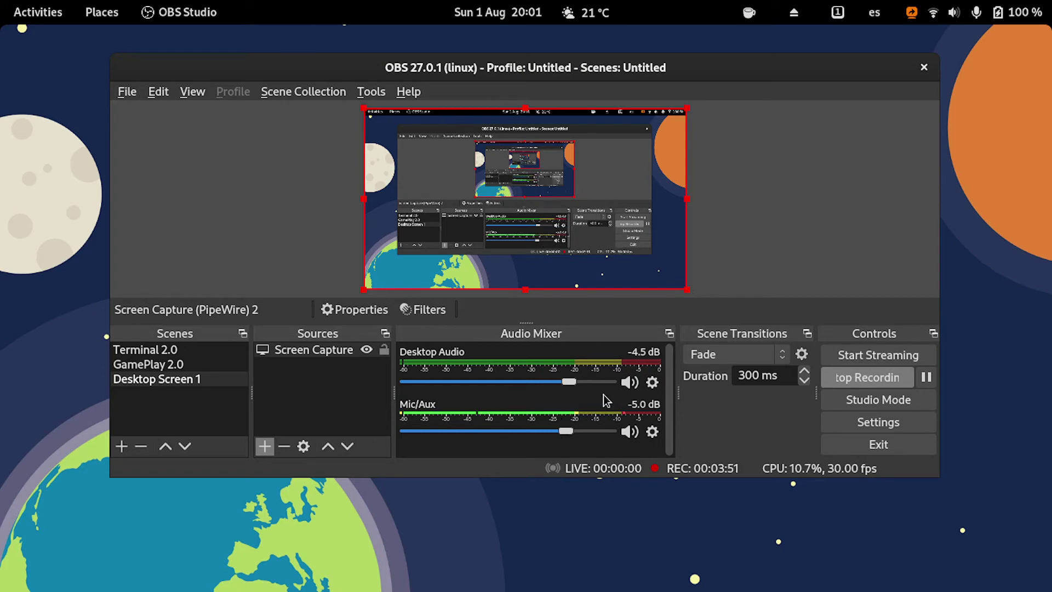
Nudge the system output volume up slightly from the GNOME system menu.
click(932, 12)
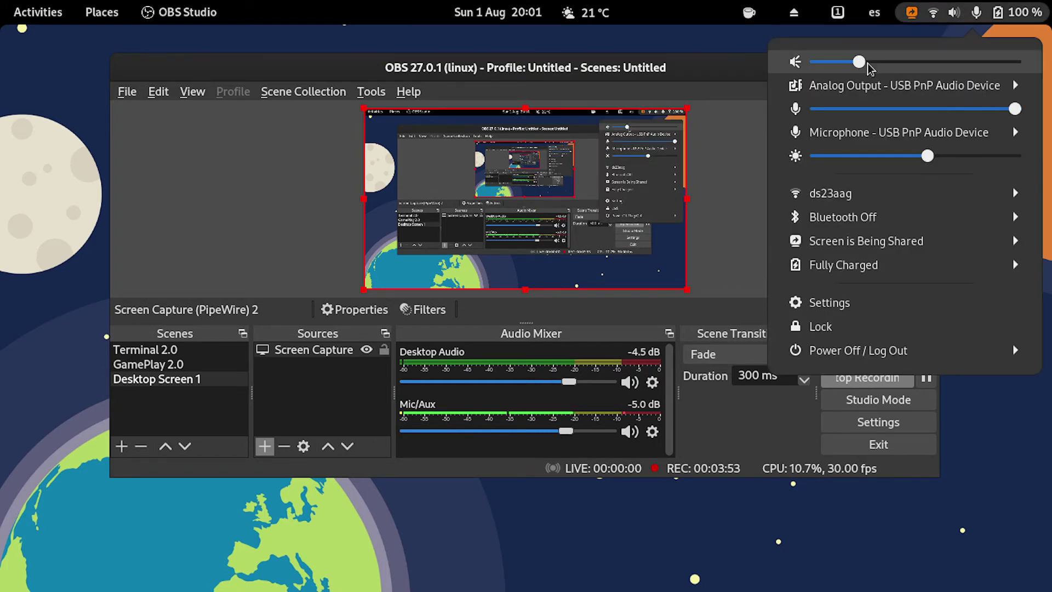
click(866, 64)
drag(867, 66, 872, 68)
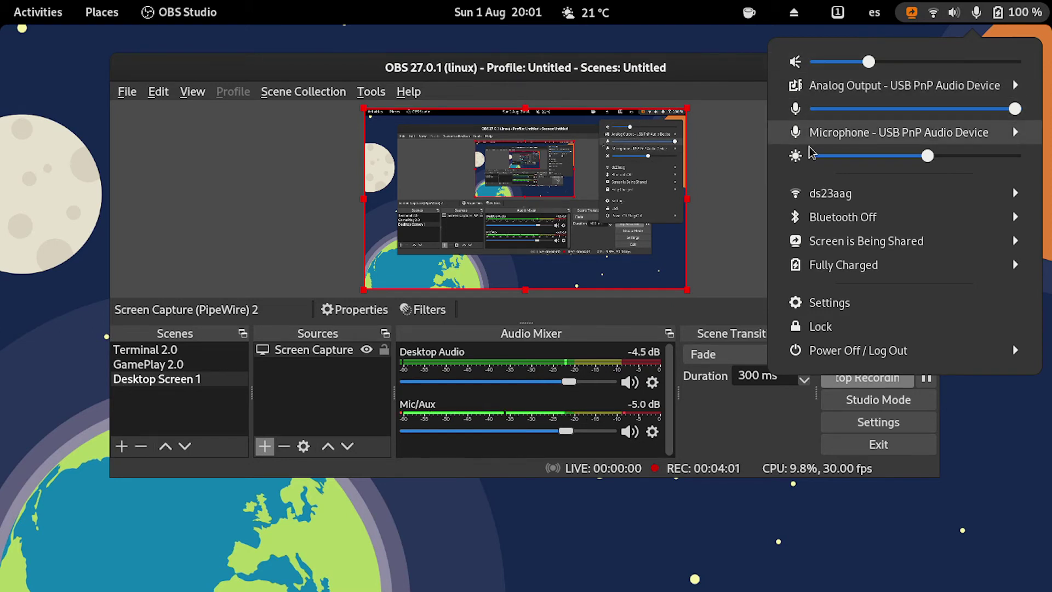
click(874, 12)
click(586, 548)
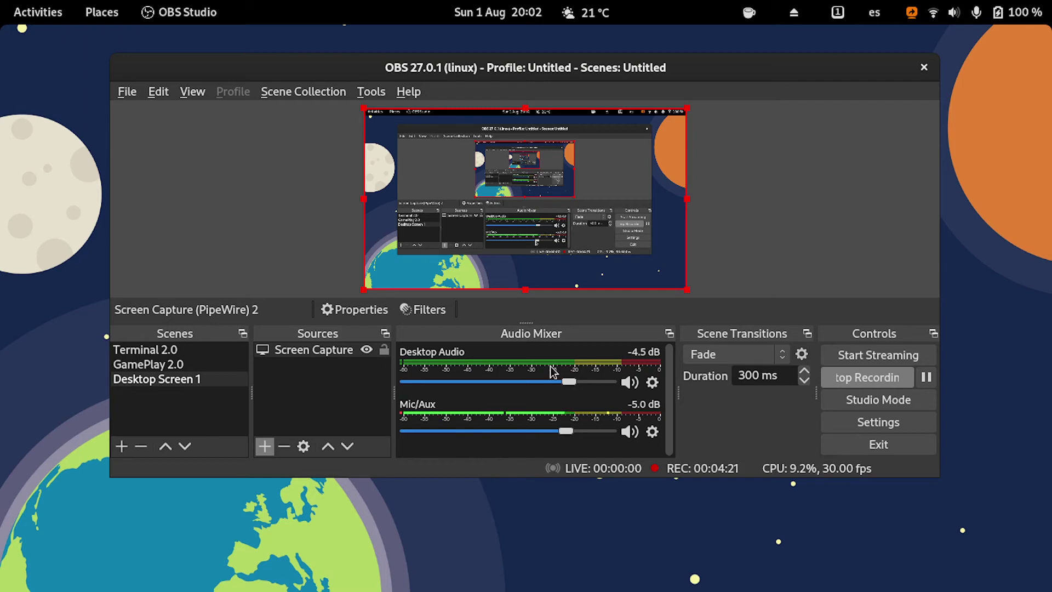
Open the Activities overview, search 'pavu', then cancel and return to OBS.
click(975, 12)
click(48, 91)
click(49, 14)
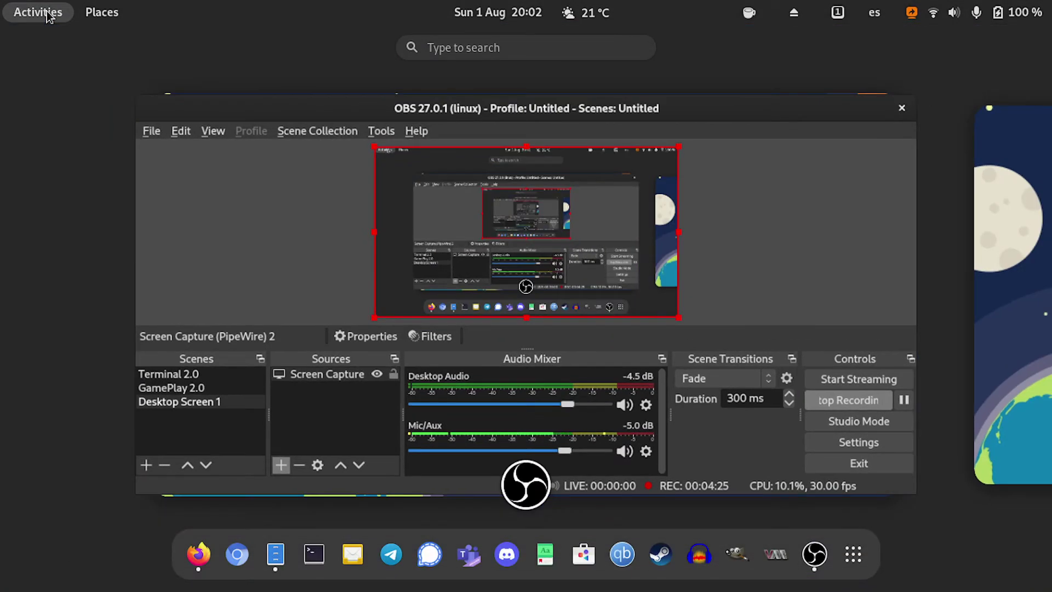
text(pavu)
key(Escape)
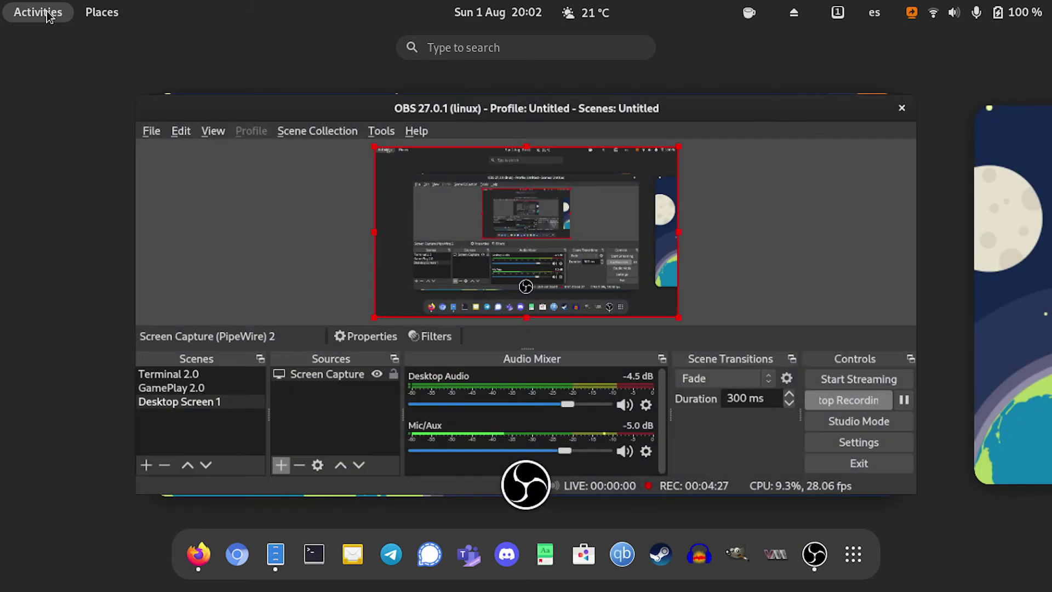
click(2, 14)
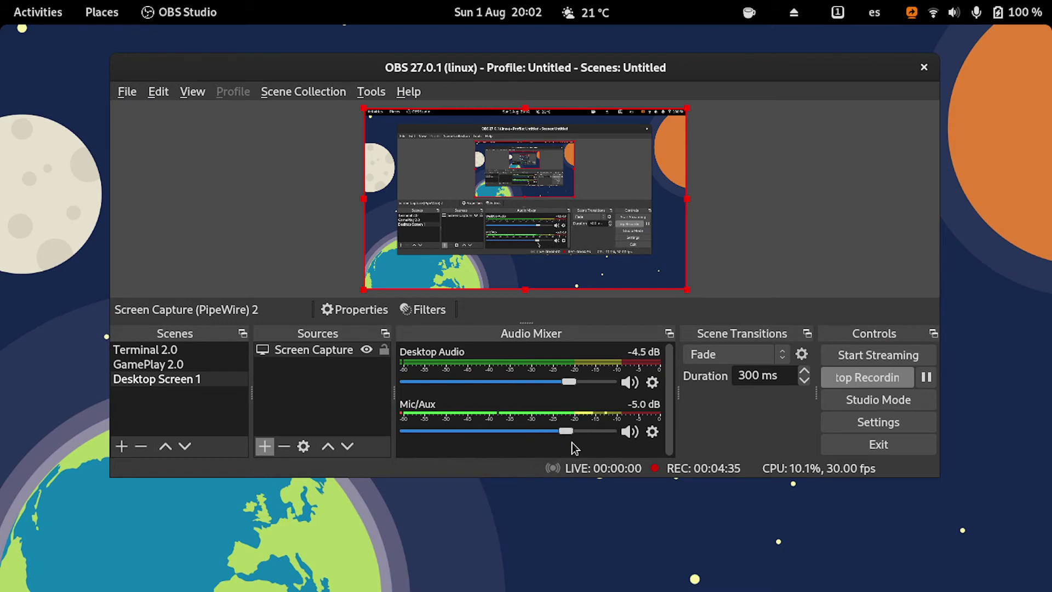
Add an RNNoise Noise Suppression filter in the Mic/Aux Filters dialog, then close it.
click(654, 432)
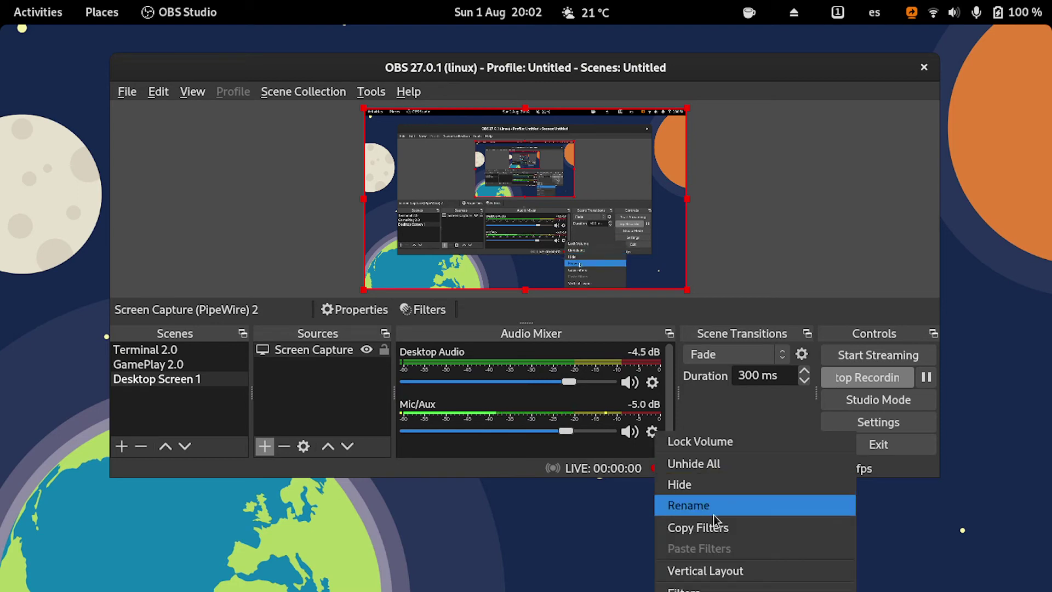
click(727, 99)
drag(726, 98, 1051, 126)
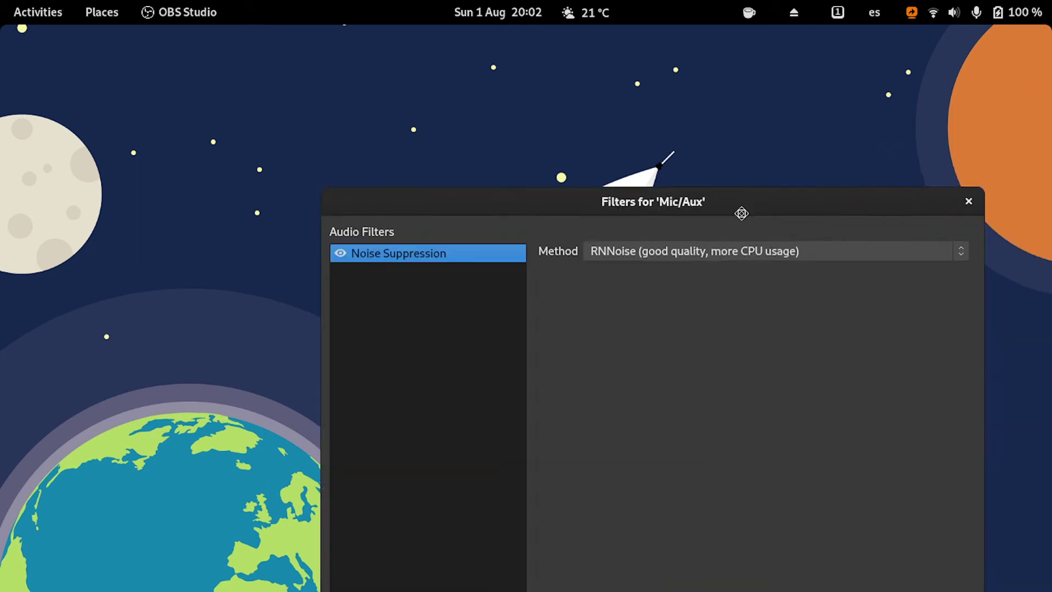
drag(742, 211, 606, 82)
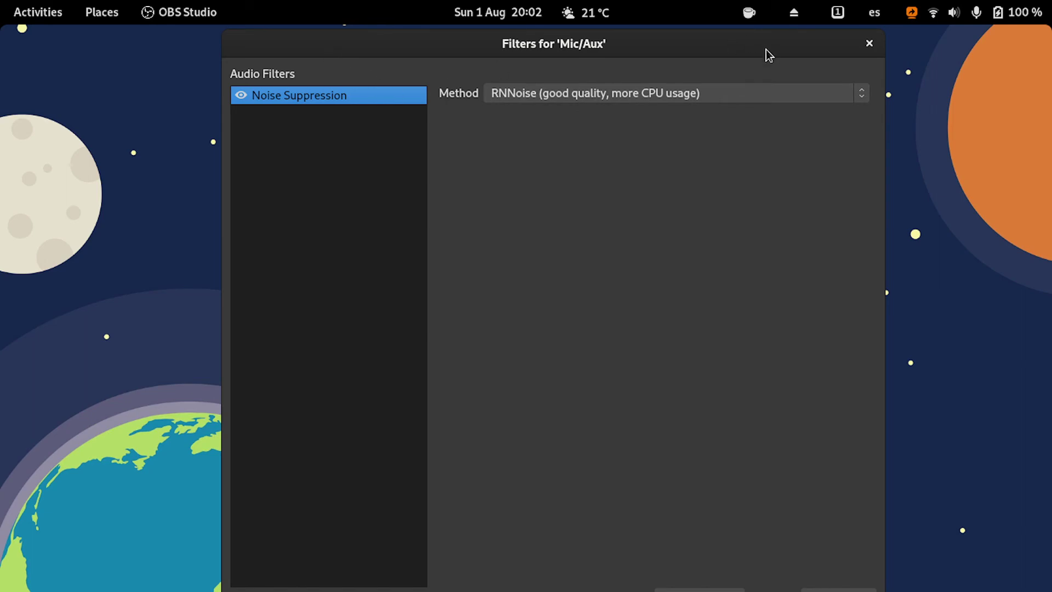
click(869, 44)
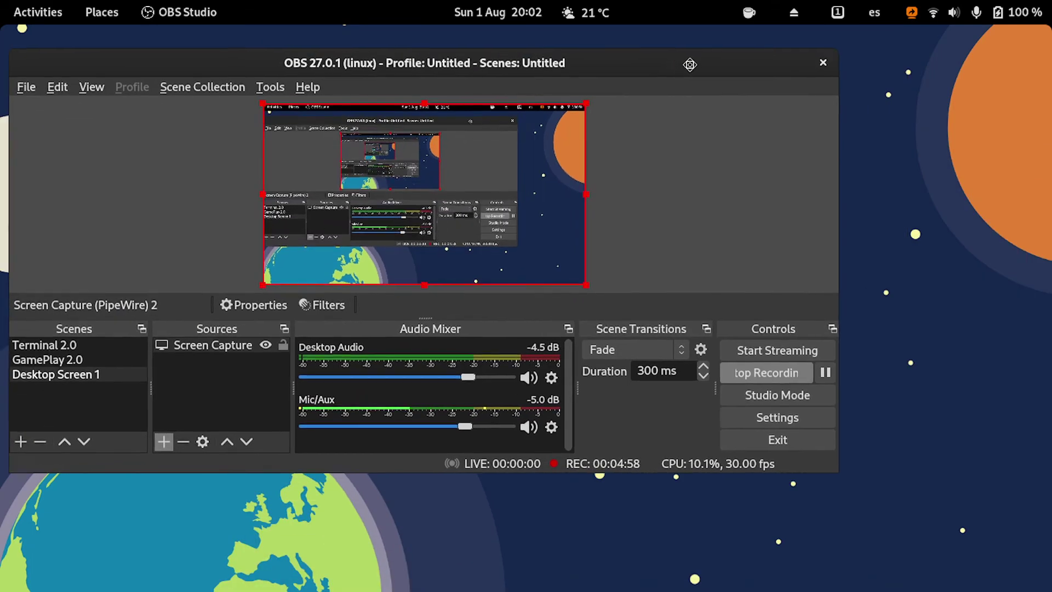
Drag the OBS window by its title bar back to the screen centre, fine-tuning its position.
drag(678, 76, 751, 79)
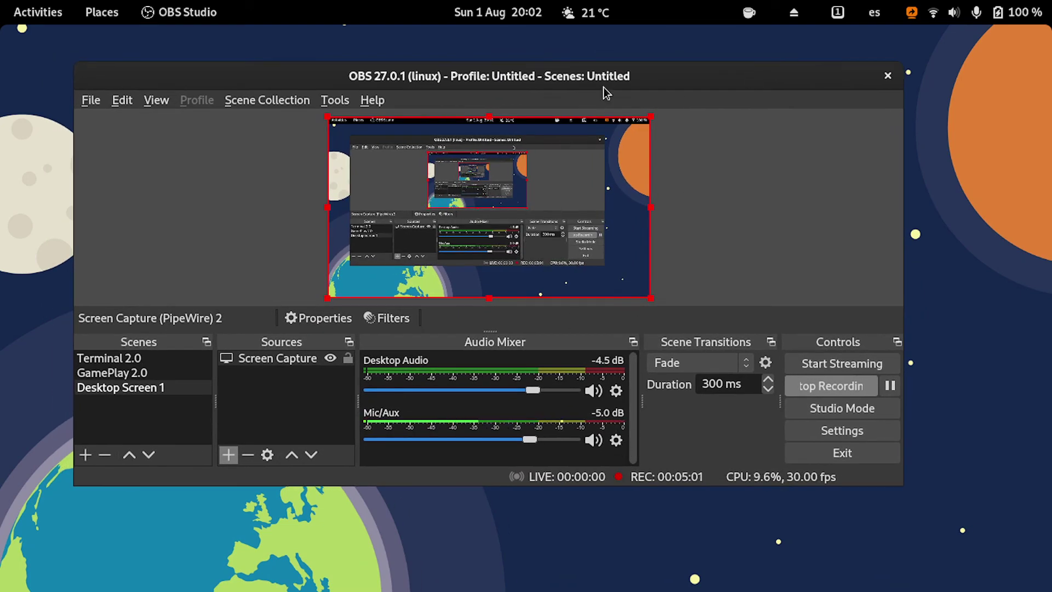
drag(603, 86, 649, 85)
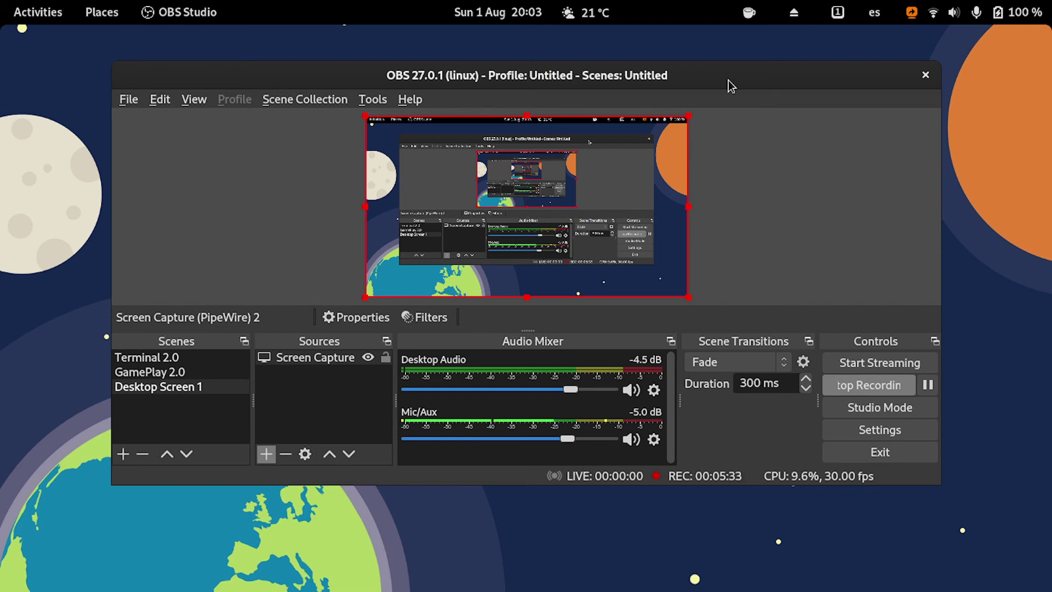
mouse_move(729, 82)
mouse_down()
mouse_move(752, 88)
mouse_move(737, 86)
mouse_up()
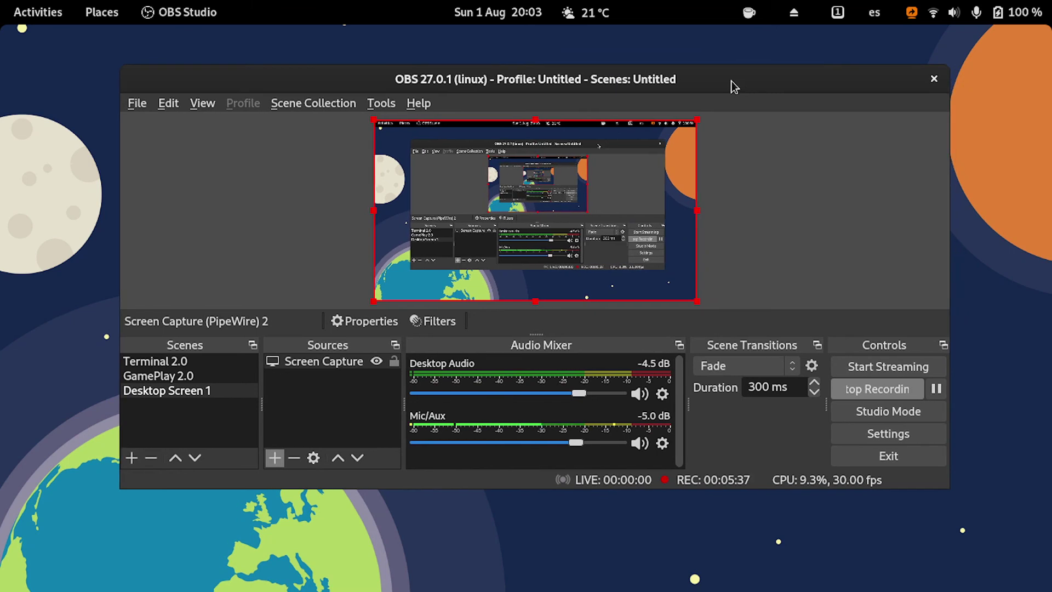